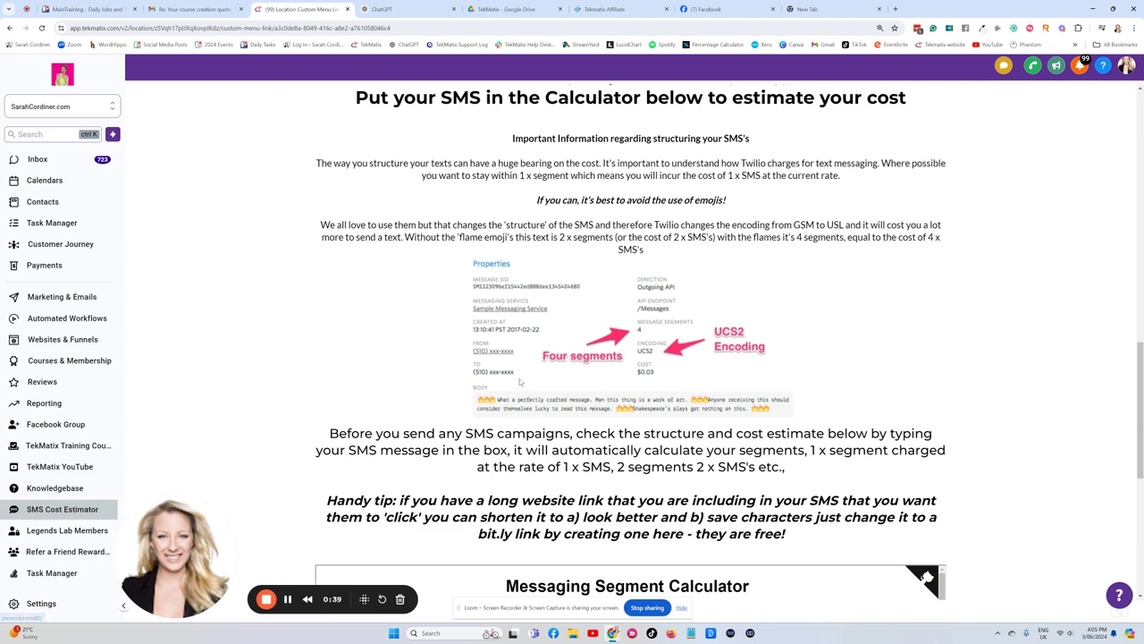
Look over the SMS cost estimator page, from the segment calculator up to the usage cost examples
{"action": "scroll", "coordinate": [568, 363], "scroll_direction": "down", "scroll_amount": 2}
{"action": "scroll", "coordinate": [567, 360], "scroll_direction": "down", "scroll_amount": 2}
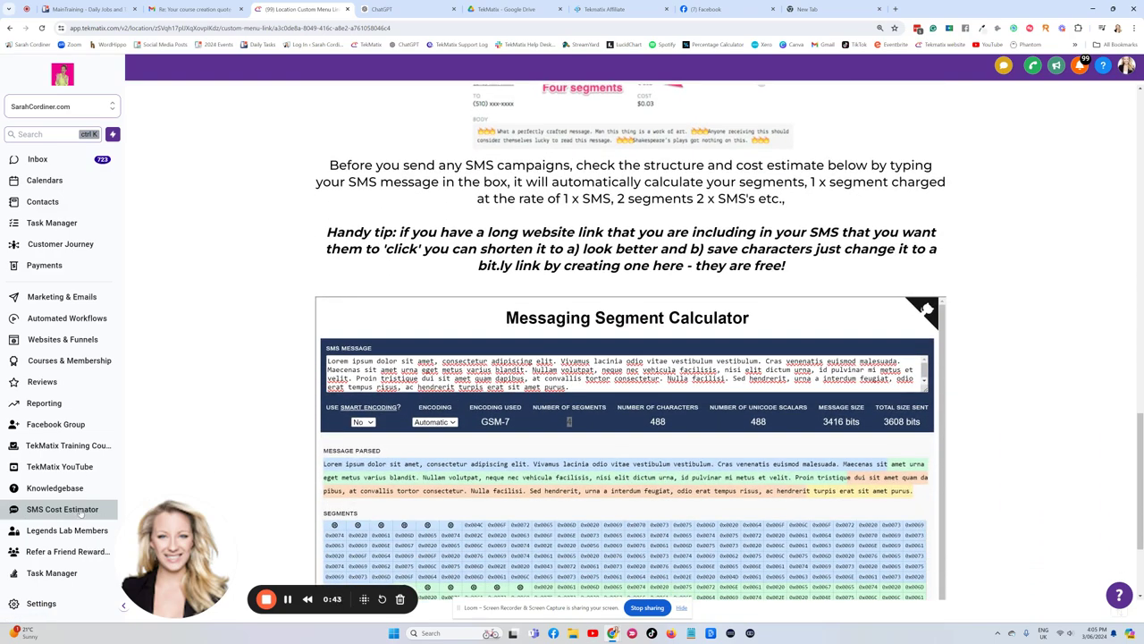
{"action": "scroll", "coordinate": [579, 248], "scroll_direction": "up", "scroll_amount": 4}
{"action": "scroll", "coordinate": [578, 248], "scroll_direction": "up", "scroll_amount": 9}
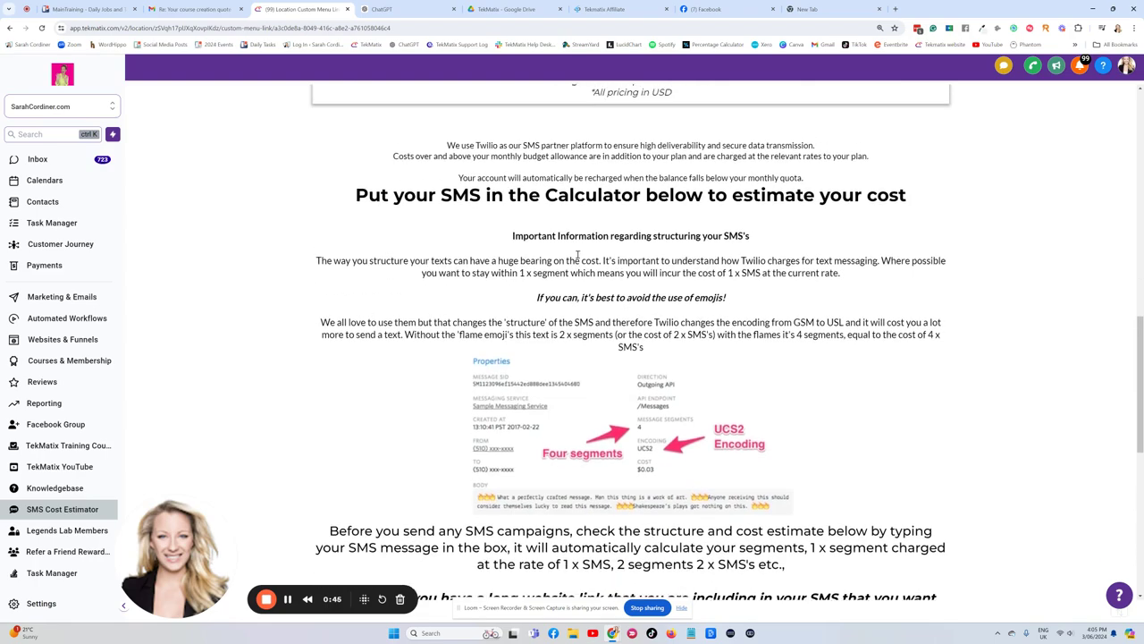
{"action": "scroll", "coordinate": [619, 290], "scroll_direction": "down", "scroll_amount": 1}
{"action": "scroll", "coordinate": [590, 241], "scroll_direction": "up", "scroll_amount": 4}
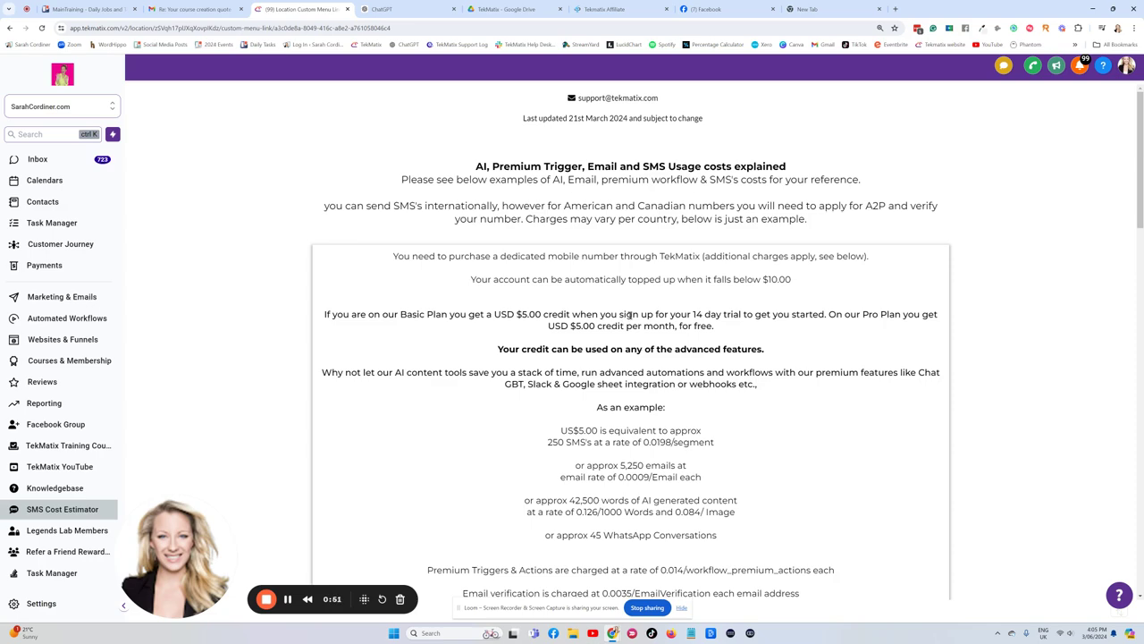
{"action": "scroll", "coordinate": [631, 316], "scroll_direction": "down", "scroll_amount": 1}
{"action": "scroll", "coordinate": [630, 315], "scroll_direction": "down", "scroll_amount": 1}
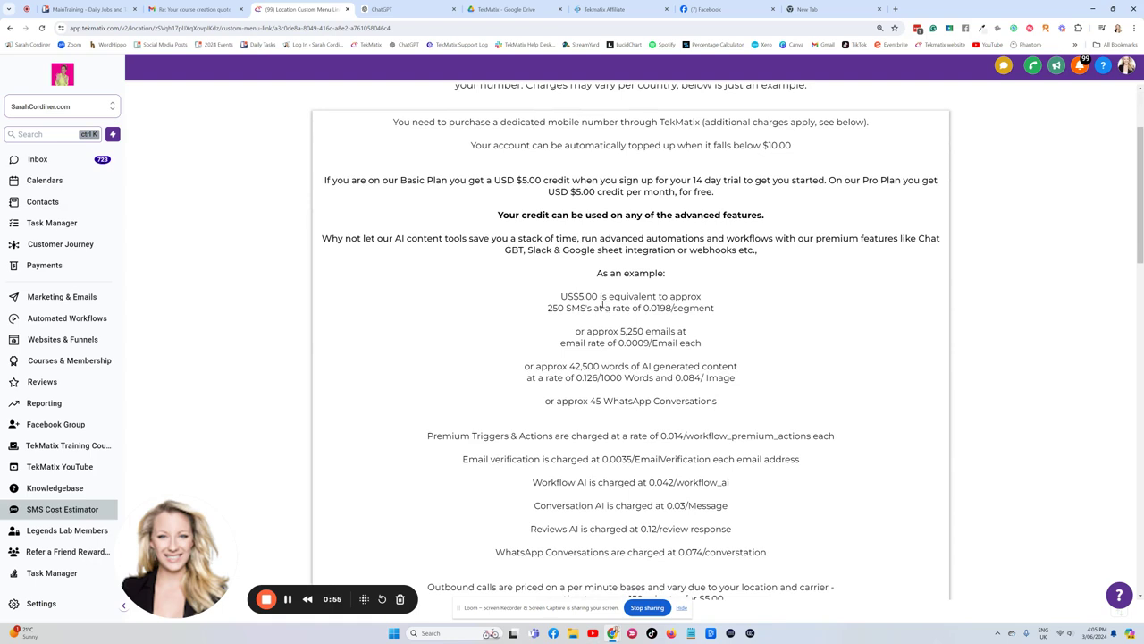
Examine the example showing how many SMS's US$5.00 covers and the rate charged per segment
{"action": "left_click_drag", "start_coordinate": [560, 297], "coordinate": [715, 311]}
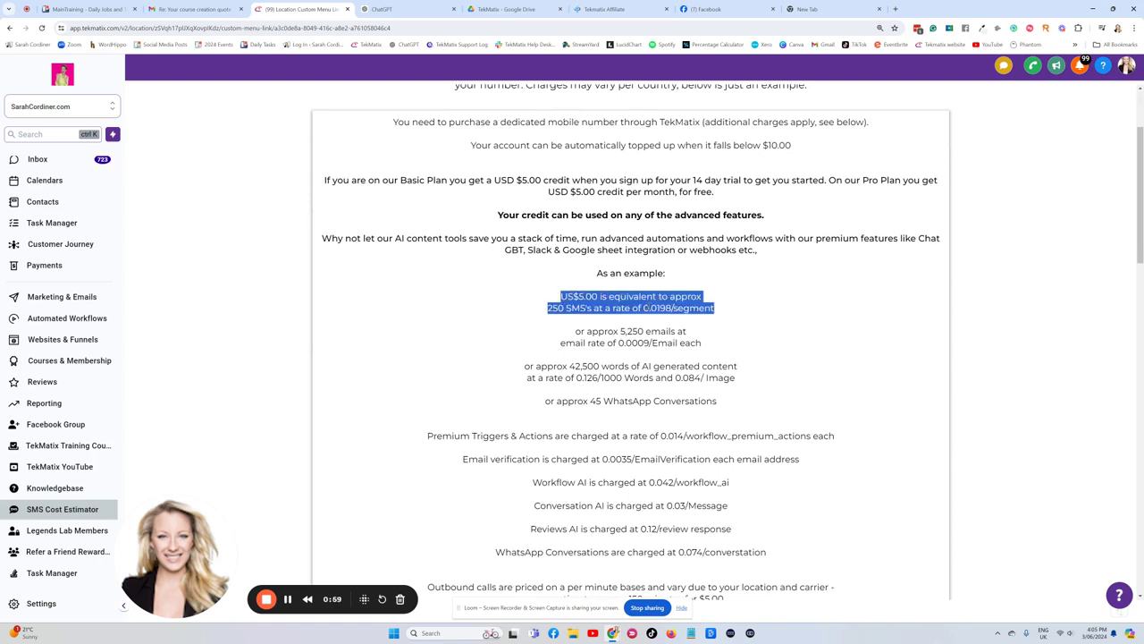
{"action": "left_click", "coordinate": [647, 307]}
{"action": "left_click_drag", "start_coordinate": [548, 309], "coordinate": [590, 308]}
{"action": "left_click", "coordinate": [594, 298]}
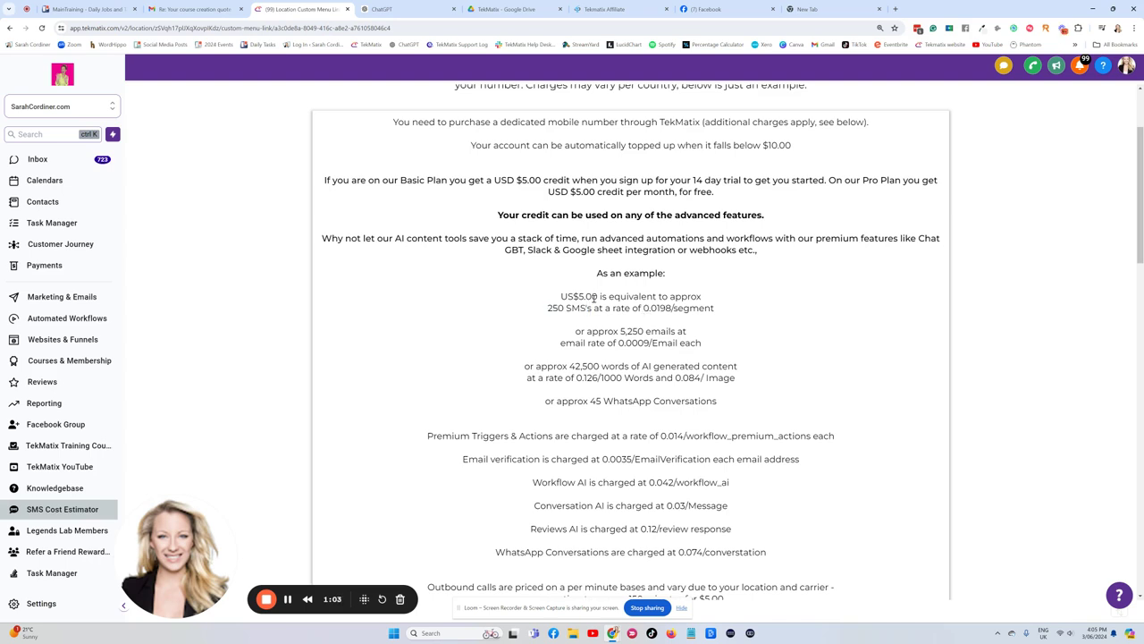
{"action": "left_click_drag", "start_coordinate": [643, 308], "coordinate": [672, 308]}
{"action": "left_click", "coordinate": [664, 310]}
{"action": "left_click_drag", "start_coordinate": [650, 308], "coordinate": [688, 313]}
{"action": "left_click", "coordinate": [679, 309]}
{"action": "left_click_drag", "start_coordinate": [675, 309], "coordinate": [715, 310]}
{"action": "left_click", "coordinate": [679, 308]}
{"action": "left_click", "coordinate": [674, 308]}
{"action": "left_click_drag", "start_coordinate": [673, 308], "coordinate": [715, 308]}
{"action": "left_click", "coordinate": [654, 296]}
{"action": "left_click_drag", "start_coordinate": [658, 308], "coordinate": [672, 308]}
{"action": "left_click", "coordinate": [678, 309]}
{"action": "left_click_drag", "start_coordinate": [643, 307], "coordinate": [672, 308]}
{"action": "left_click", "coordinate": [662, 309]}
{"action": "left_click_drag", "start_coordinate": [658, 307], "coordinate": [671, 308]}
{"action": "left_click", "coordinate": [694, 312]}
Copy the sample text from the Messaging Segment Calculator's SMS message box and clear the box
{"action": "scroll", "coordinate": [688, 295], "scroll_direction": "down", "scroll_amount": 5}
{"action": "scroll", "coordinate": [689, 284], "scroll_direction": "down", "scroll_amount": 10}
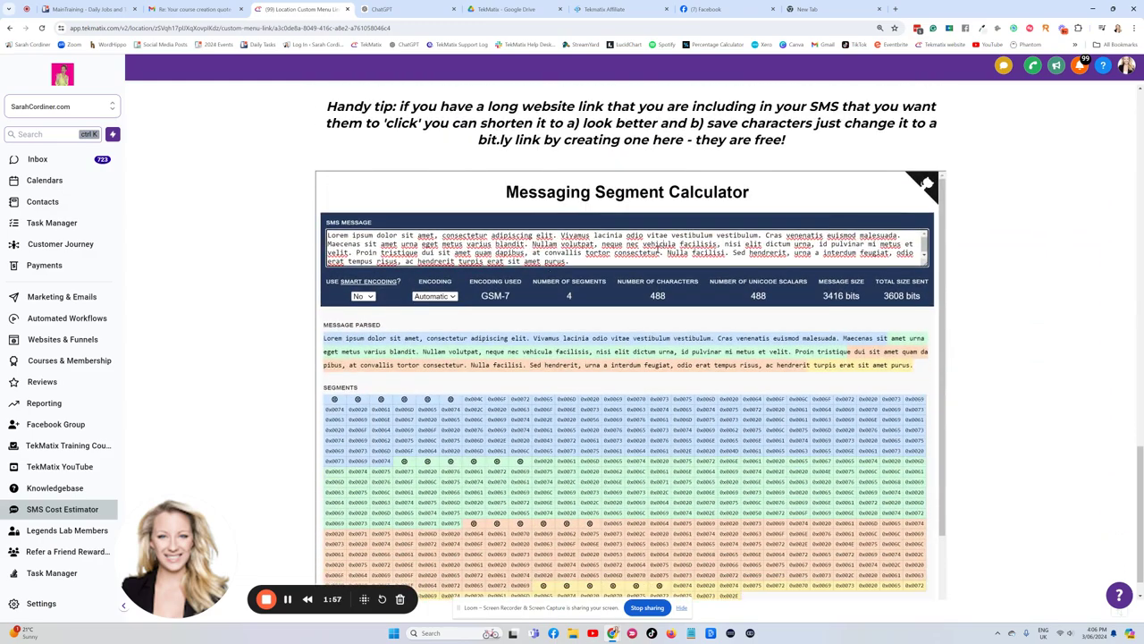
{"action": "left_click_drag", "start_coordinate": [572, 262], "coordinate": [326, 235]}
{"action": "key", "text": "ctrl+c"}
{"action": "key", "text": "BackSpace"}
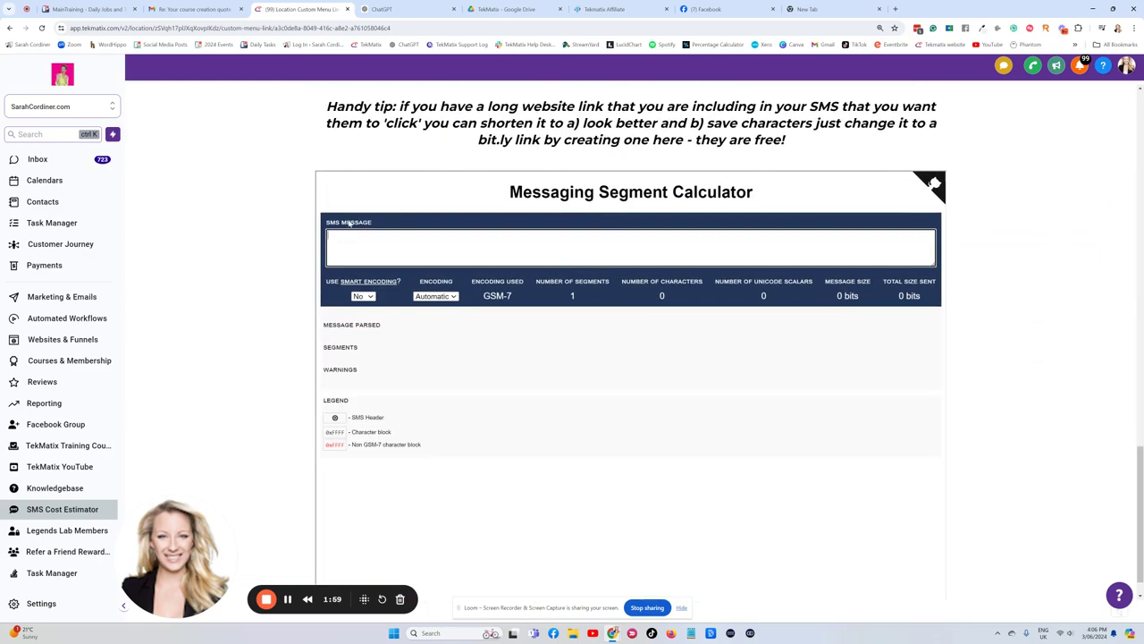
Paste the copied sample text into the empty SMS message box and make the box taller
{"action": "scroll", "coordinate": [388, 259], "scroll_direction": "down", "scroll_amount": 1}
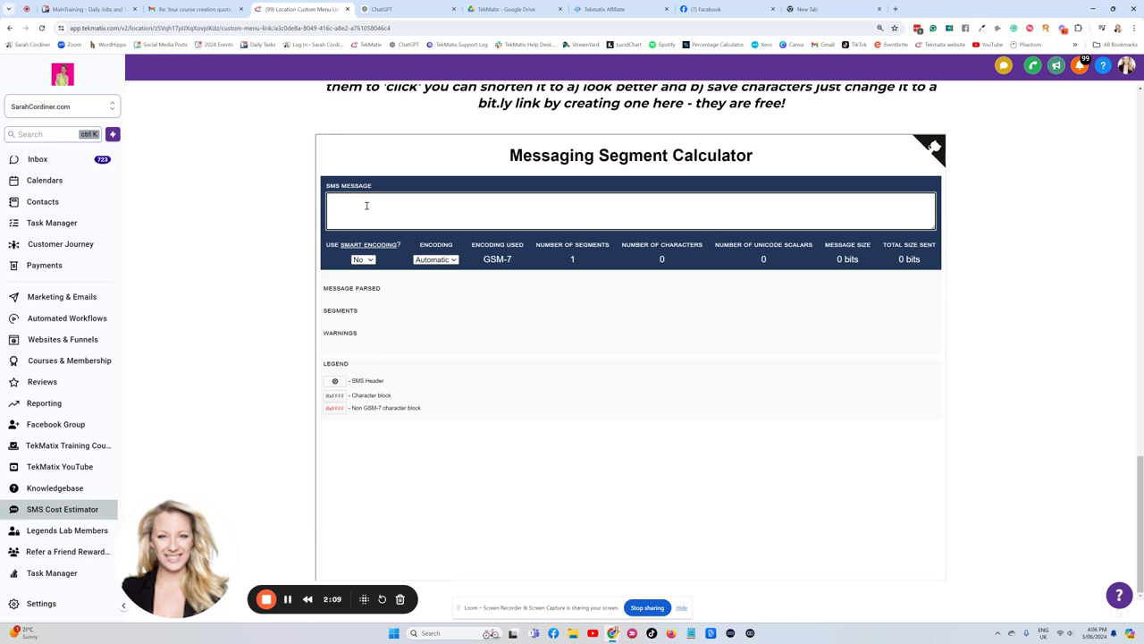
{"action": "left_click", "coordinate": [366, 206]}
{"action": "right_click", "coordinate": [343, 204]}
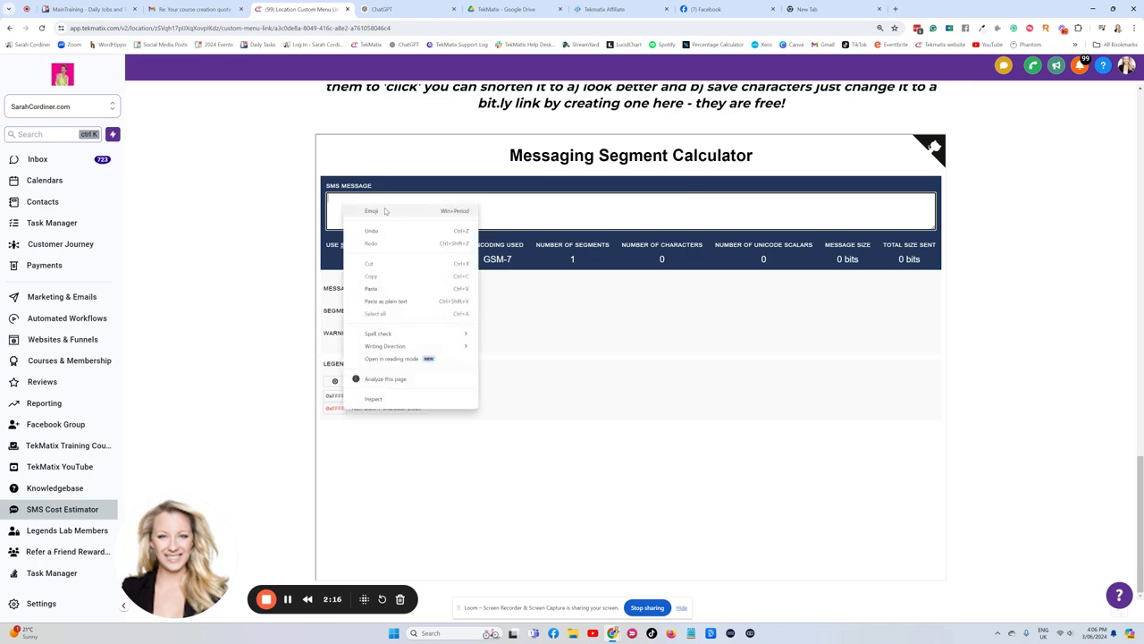
{"action": "left_click", "coordinate": [379, 288]}
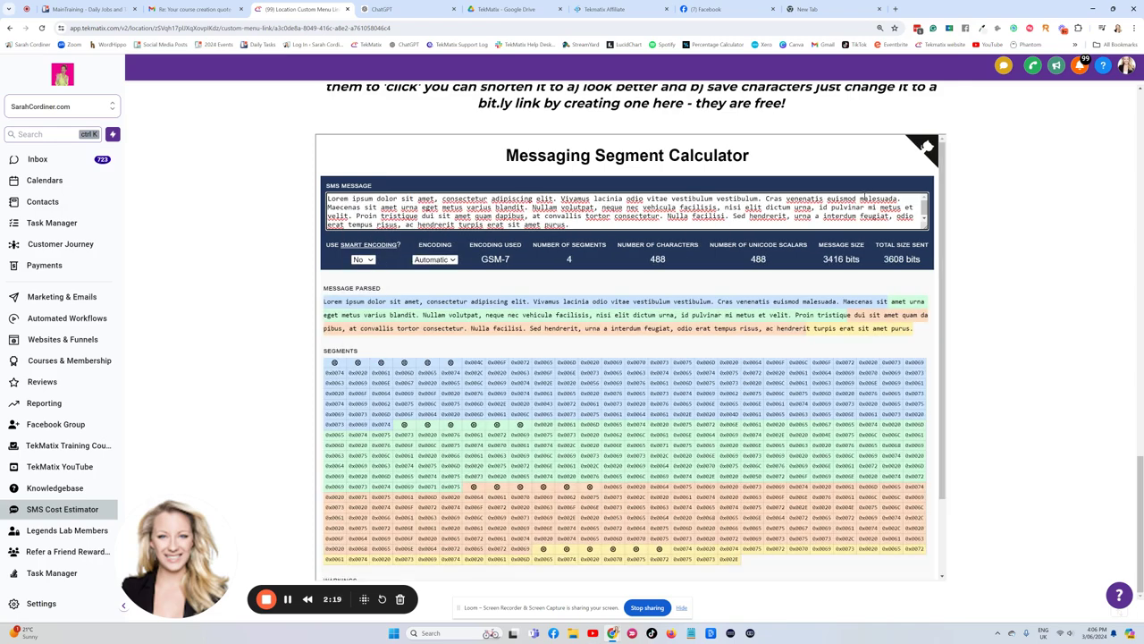
{"action": "left_click_drag", "start_coordinate": [925, 227], "coordinate": [925, 307]}
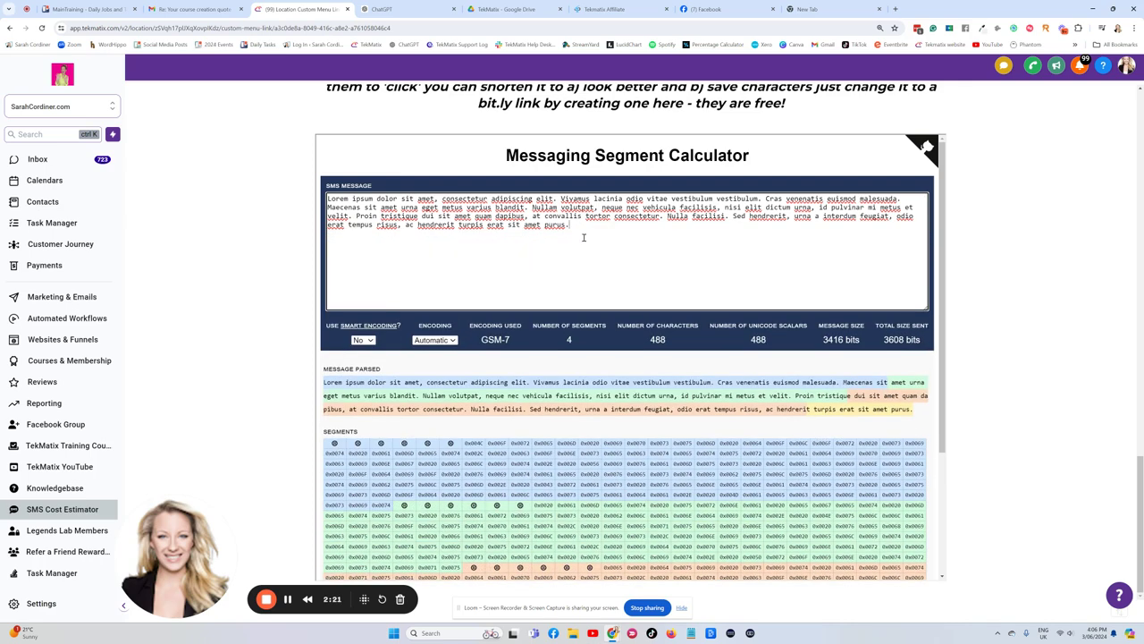
Copy the full sample message in the calculator's SMS message box
{"action": "key", "text": "ctrl+a"}
{"action": "left_click", "coordinate": [614, 225]}
{"action": "left_click_drag", "start_coordinate": [577, 225], "coordinate": [326, 198]}
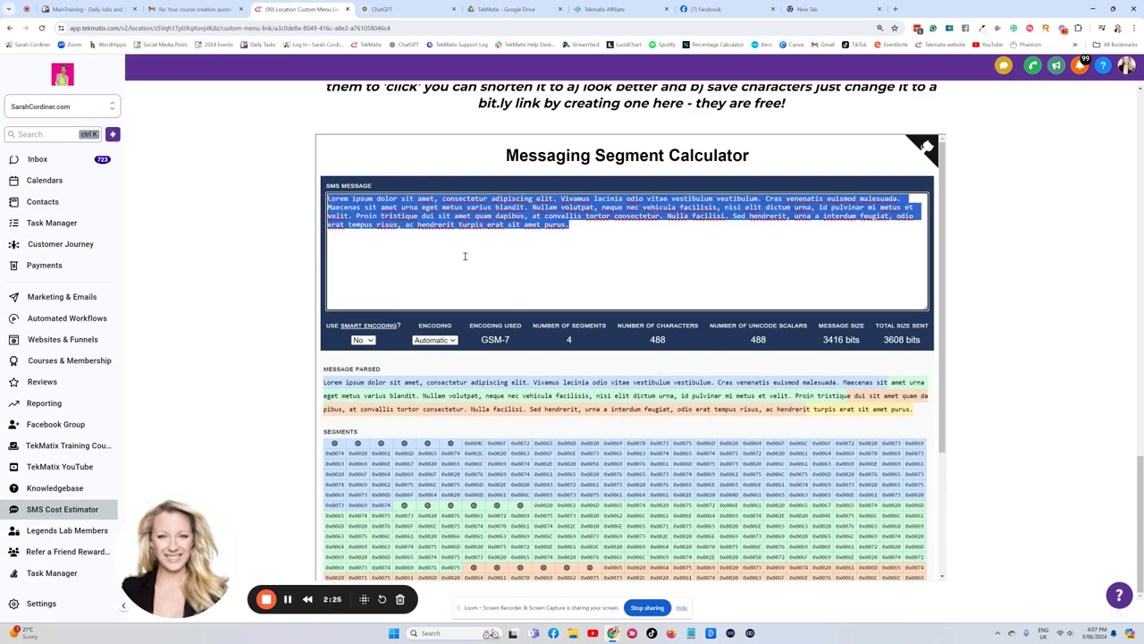
{"action": "left_click", "coordinate": [511, 256]}
{"action": "left_click_drag", "start_coordinate": [572, 227], "coordinate": [326, 197]}
{"action": "left_click", "coordinate": [508, 246]}
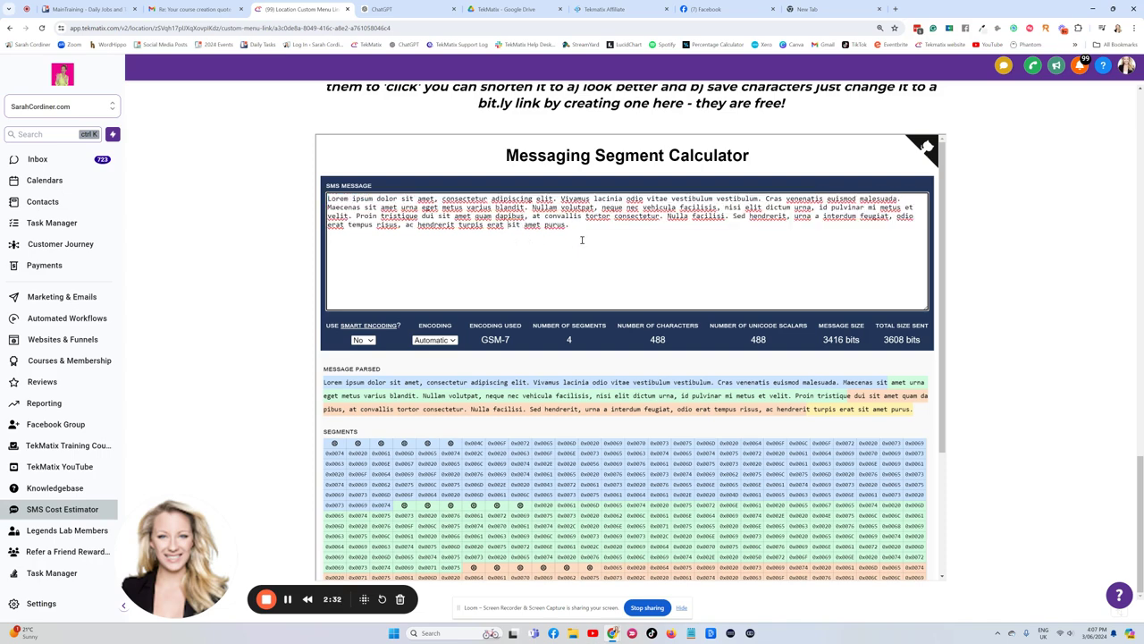
{"action": "left_click_drag", "start_coordinate": [578, 225], "coordinate": [326, 198]}
{"action": "key", "text": "ctrl+c"}
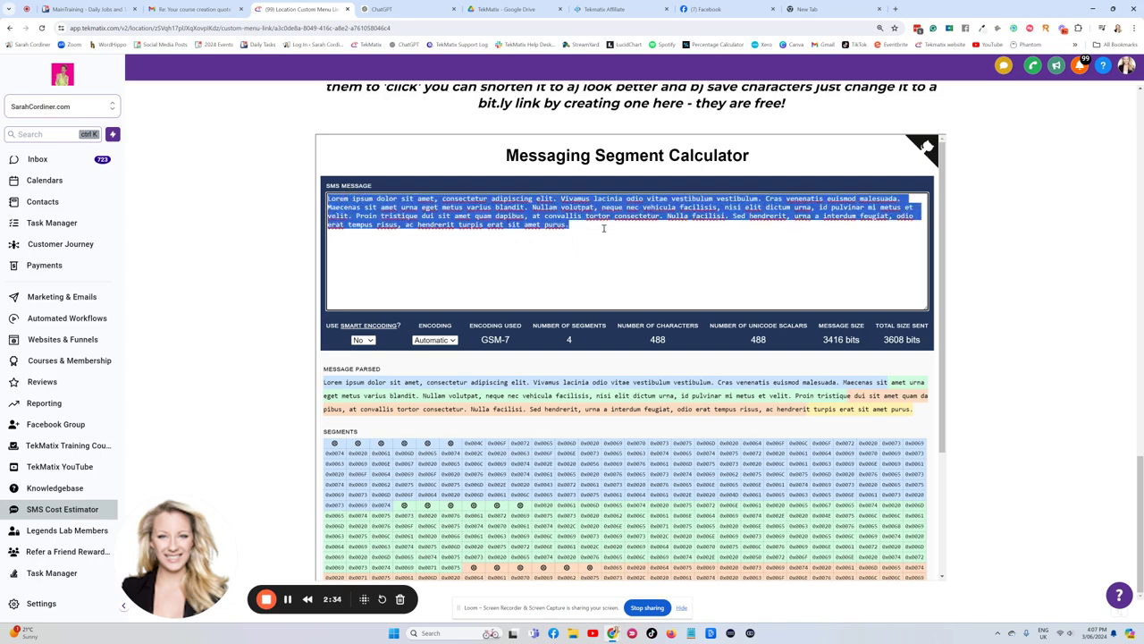
{"action": "left_click", "coordinate": [599, 232]}
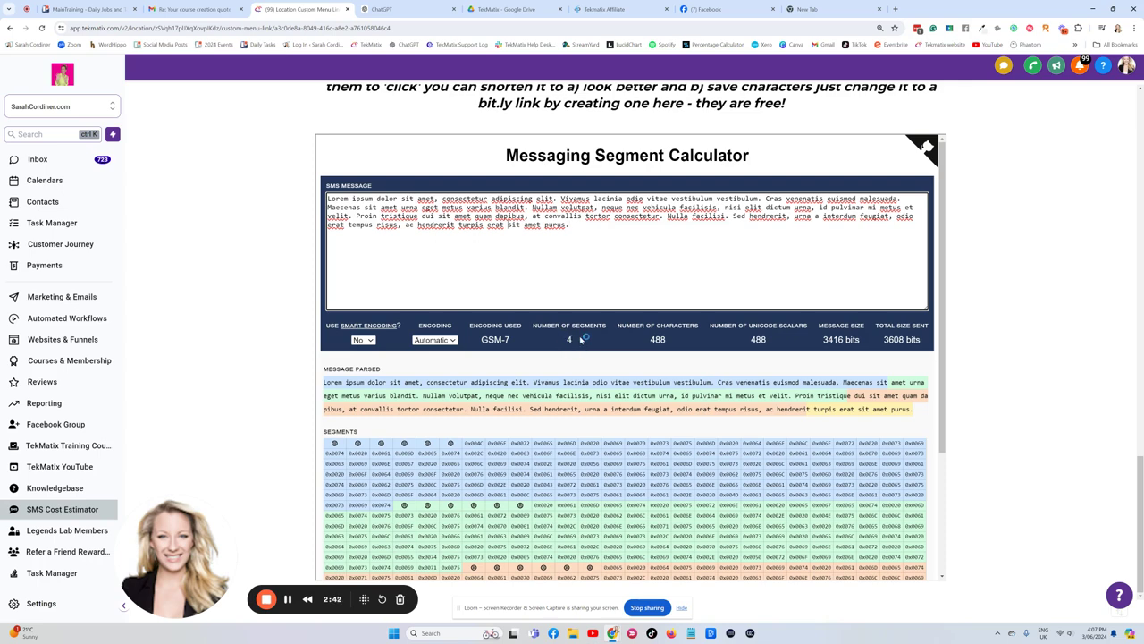
Shorten the SMS message by deleting everything after "vestibulum vestibulum."
{"action": "left_click", "coordinate": [587, 334]}
{"action": "left_click", "coordinate": [597, 238]}
{"action": "left_click_drag", "start_coordinate": [573, 227], "coordinate": [765, 199]}
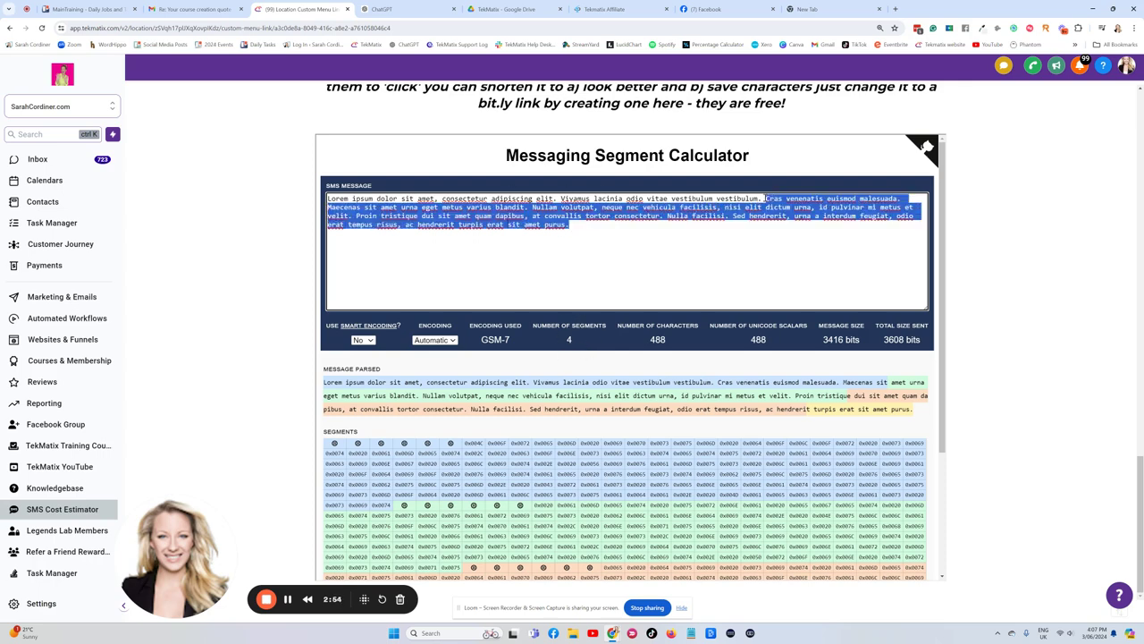
{"action": "key", "text": "BackSpace"}
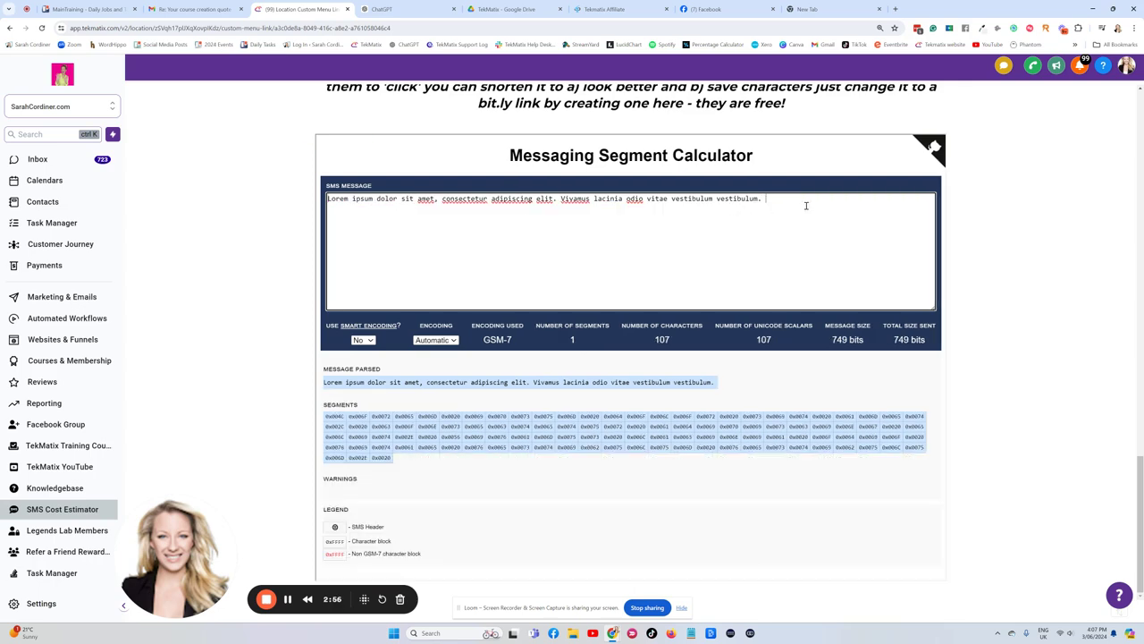
Check the shortened message's number of segments and look back at the pricing information above
{"action": "left_click_drag", "start_coordinate": [806, 206], "coordinate": [325, 196]}
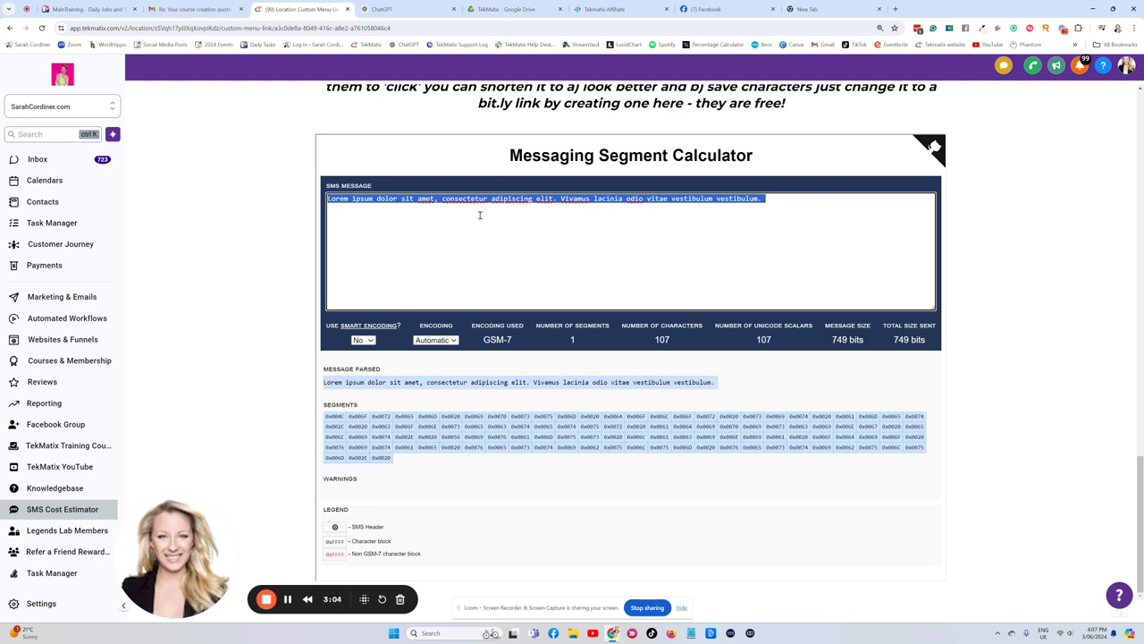
{"action": "left_click", "coordinate": [479, 215]}
{"action": "left_click_drag", "start_coordinate": [791, 198], "coordinate": [329, 196]}
{"action": "left_click", "coordinate": [573, 330]}
{"action": "scroll", "coordinate": [672, 295], "scroll_direction": "up", "scroll_amount": 3}
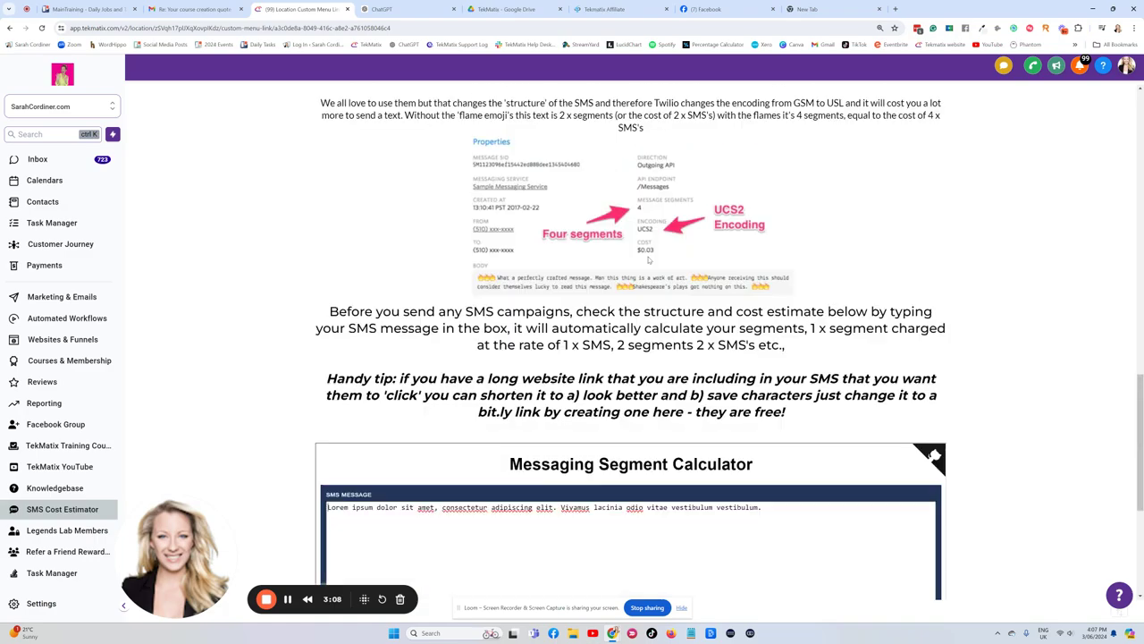
{"action": "scroll", "coordinate": [649, 260], "scroll_direction": "up", "scroll_amount": 6}
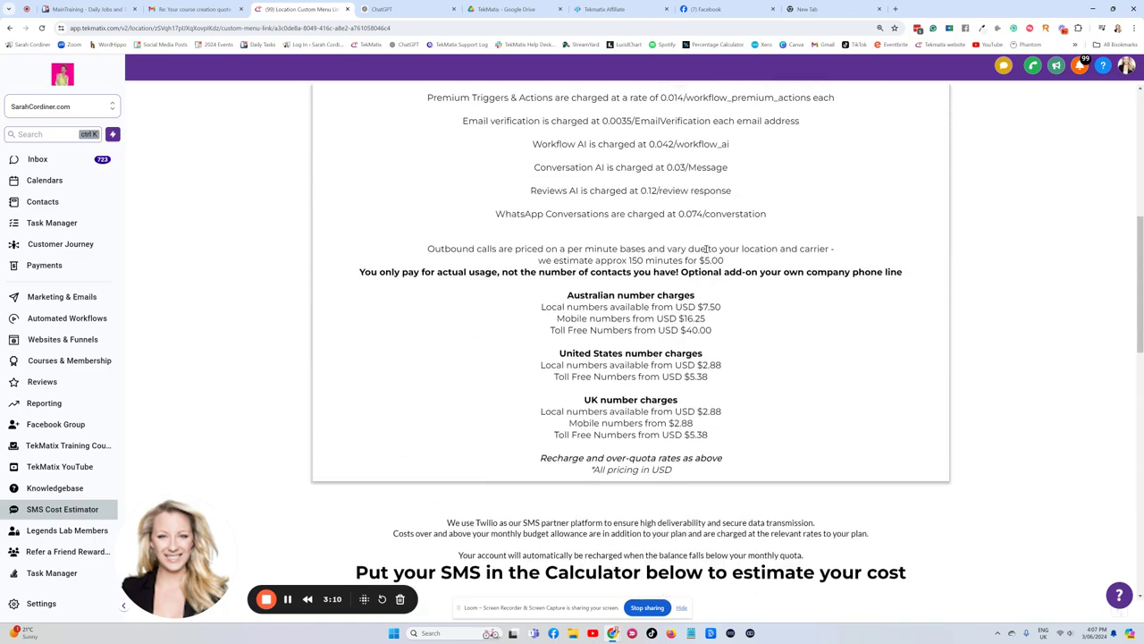
{"action": "scroll", "coordinate": [631, 215], "scroll_direction": "down", "scroll_amount": 12}
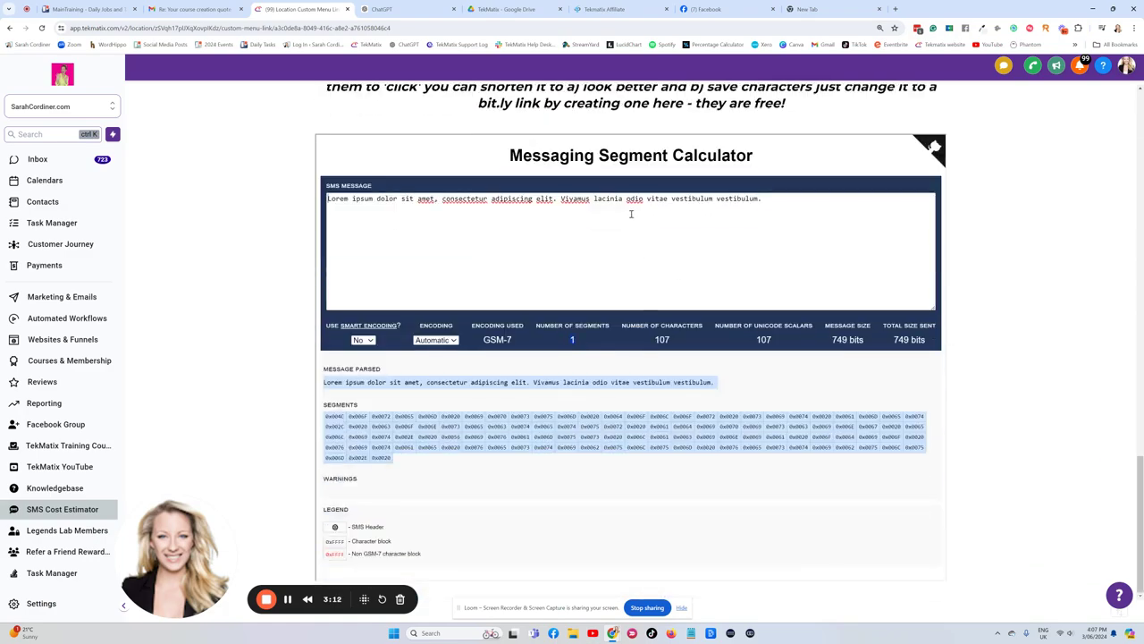
{"action": "left_click_drag", "start_coordinate": [766, 204], "coordinate": [284, 210]}
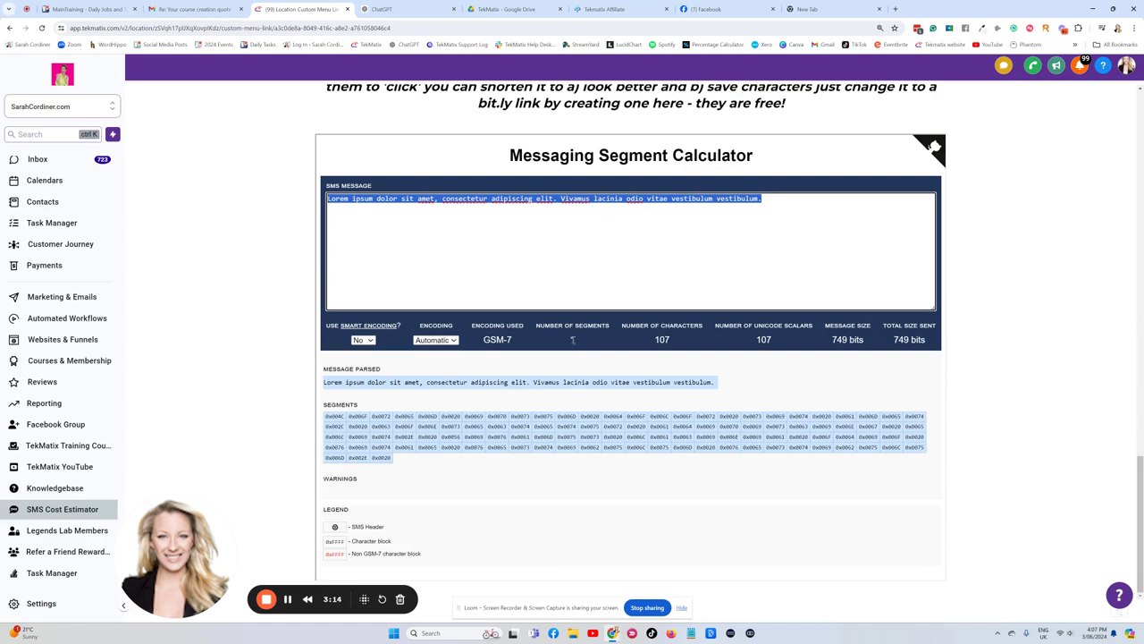
Paste the copied sample text after "vestibulum vestibulum." and trim it so the message ends at the second "Vivamus lacinia"
{"action": "left_click", "coordinate": [585, 239]}
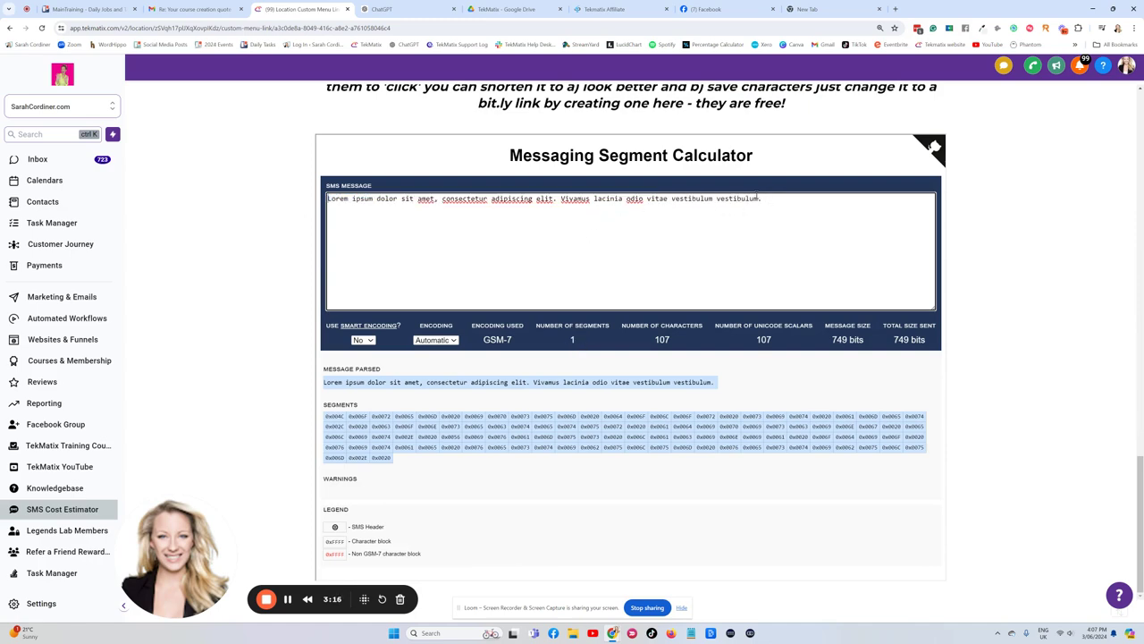
{"action": "key", "text": "ctrl+v"}
{"action": "left_click_drag", "start_coordinate": [346, 256], "coordinate": [462, 207]}
{"action": "key", "text": "BackSpace"}
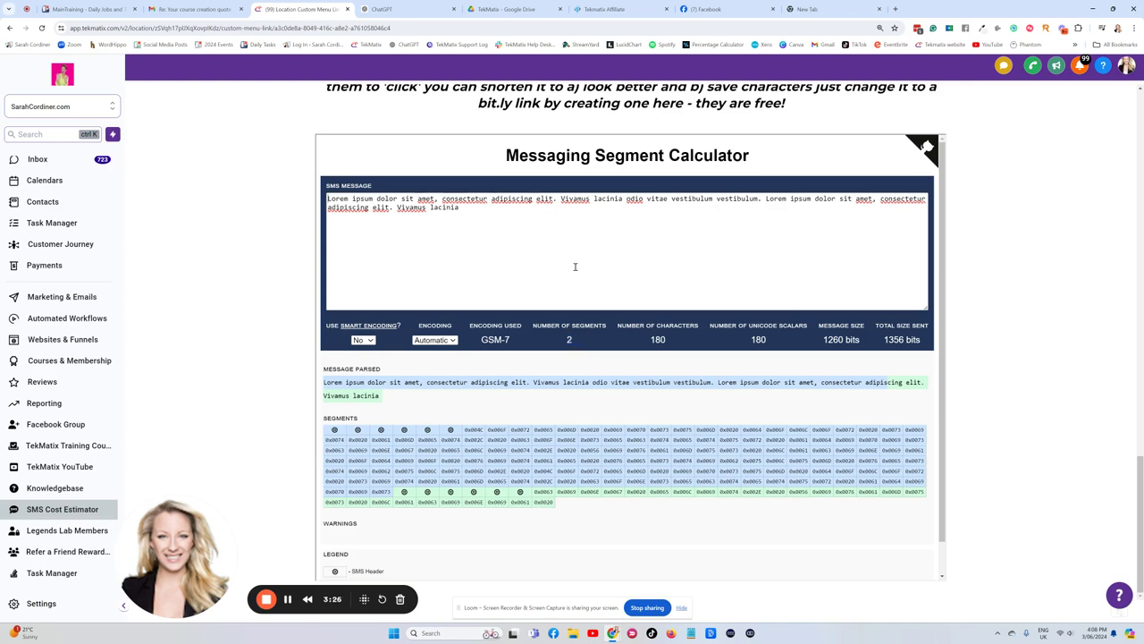
Reduce the height of the SMS message box to fit the two-line message more closely
{"action": "triple_click", "coordinate": [465, 215]}
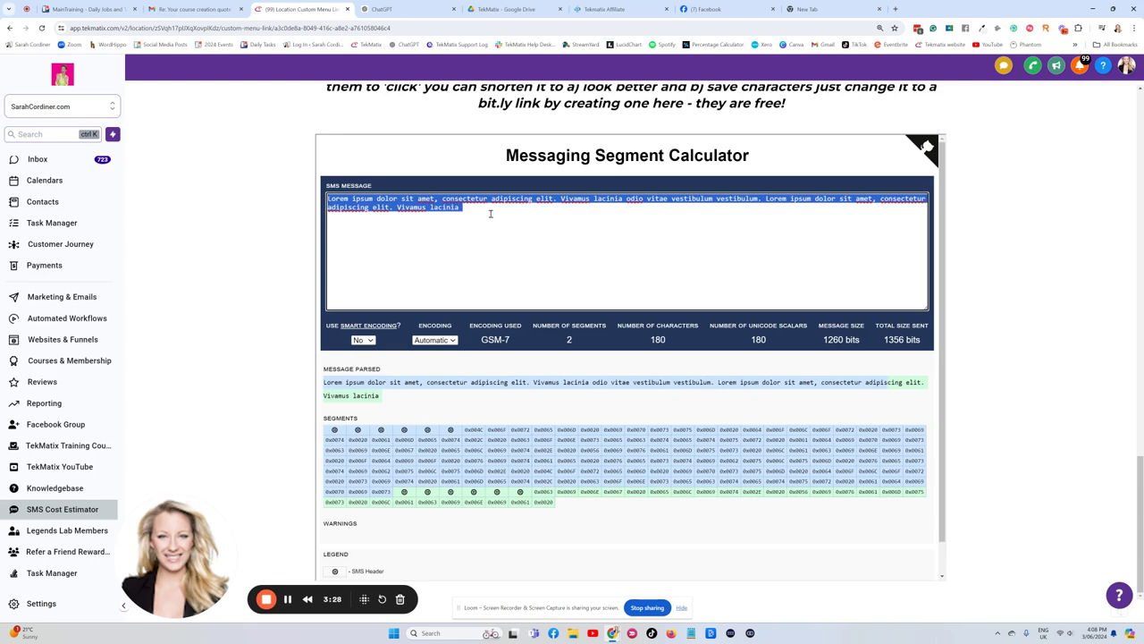
{"action": "left_click", "coordinate": [481, 207]}
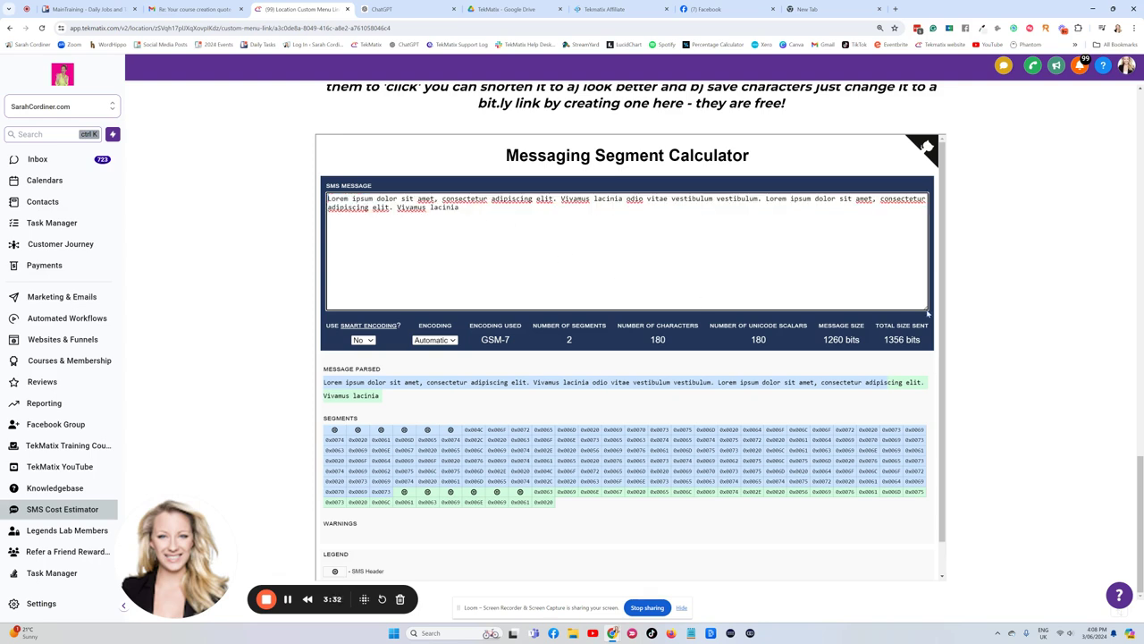
{"action": "left_click_drag", "start_coordinate": [926, 305], "coordinate": [912, 230]}
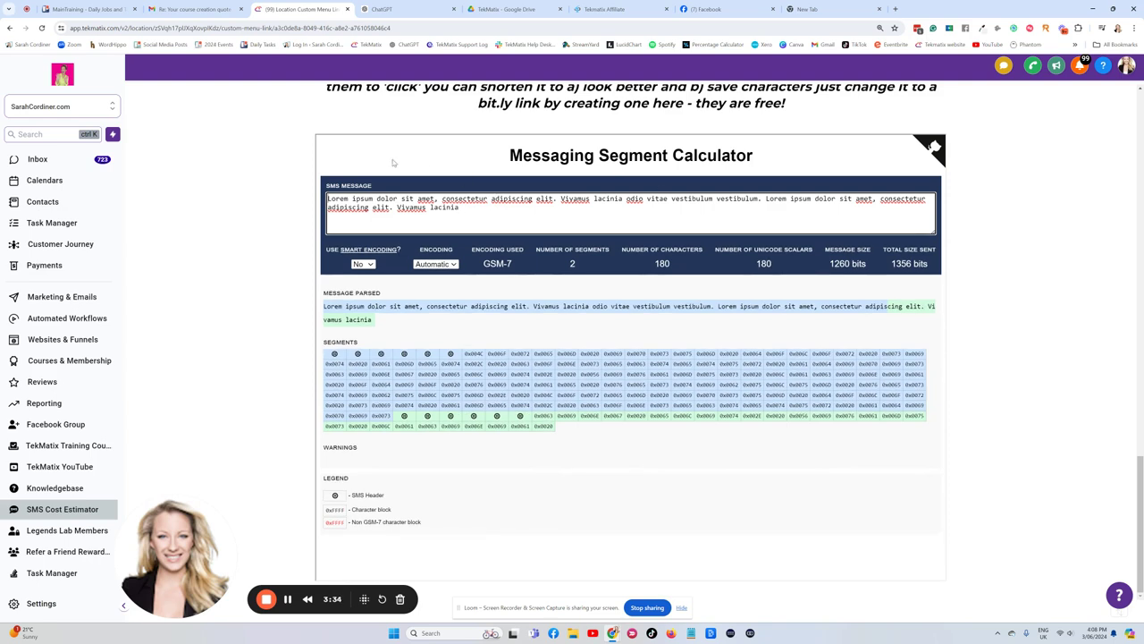
Review the extended message together with its number of segments
{"action": "left_click_drag", "start_coordinate": [483, 207], "coordinate": [327, 198]}
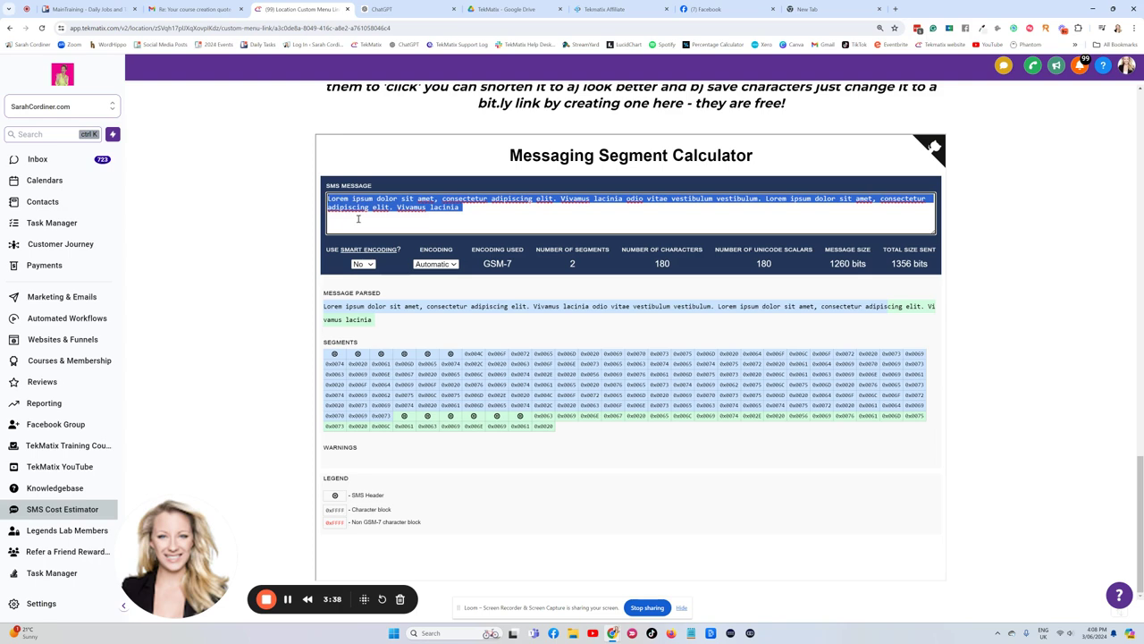
{"action": "left_click", "coordinate": [469, 206]}
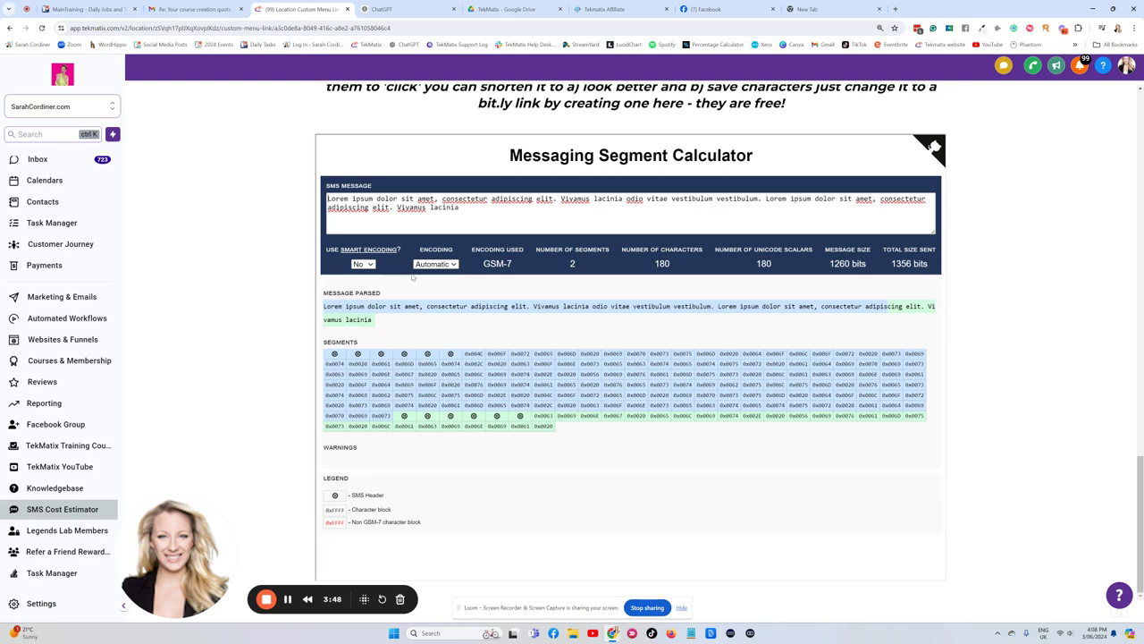
{"action": "left_click", "coordinate": [468, 208]}
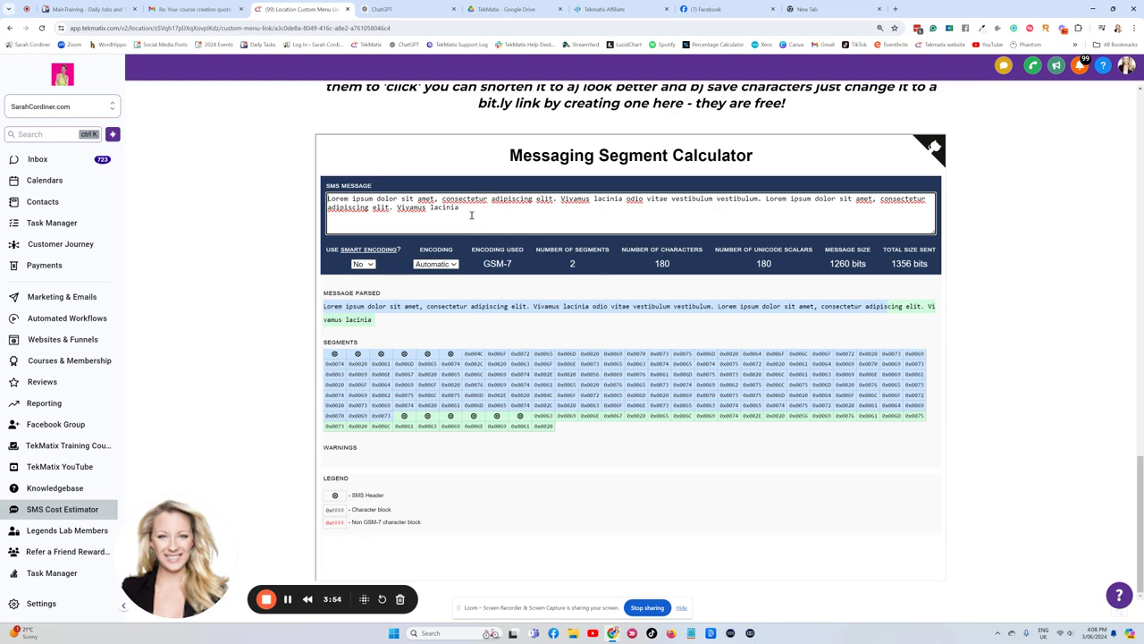
{"action": "double_click", "coordinate": [568, 265]}
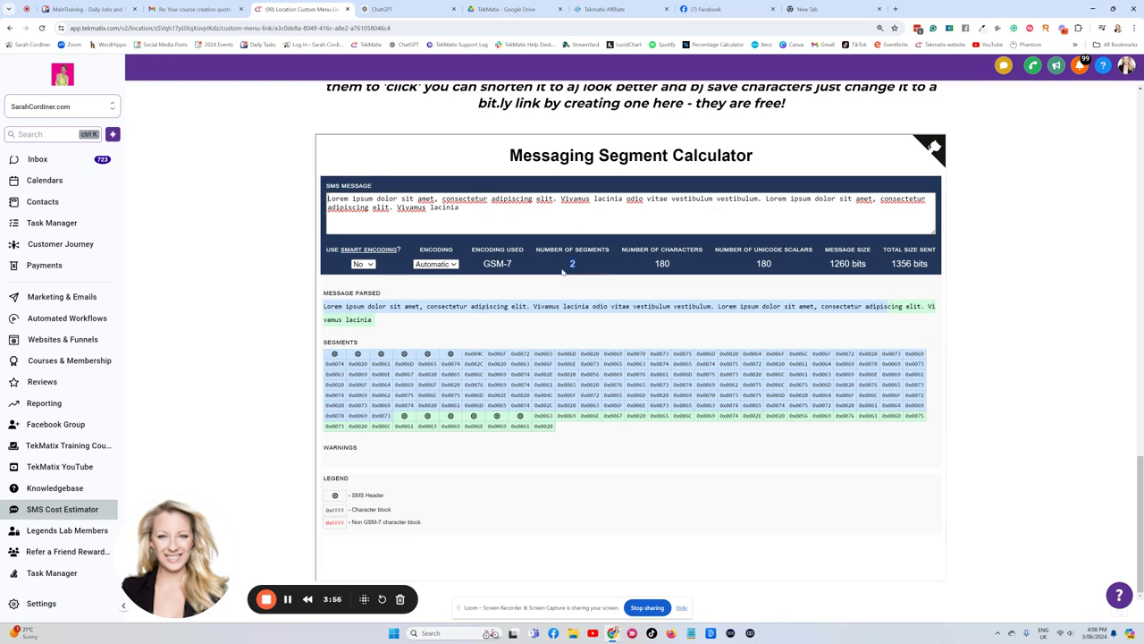
{"action": "triple_click", "coordinate": [466, 208]}
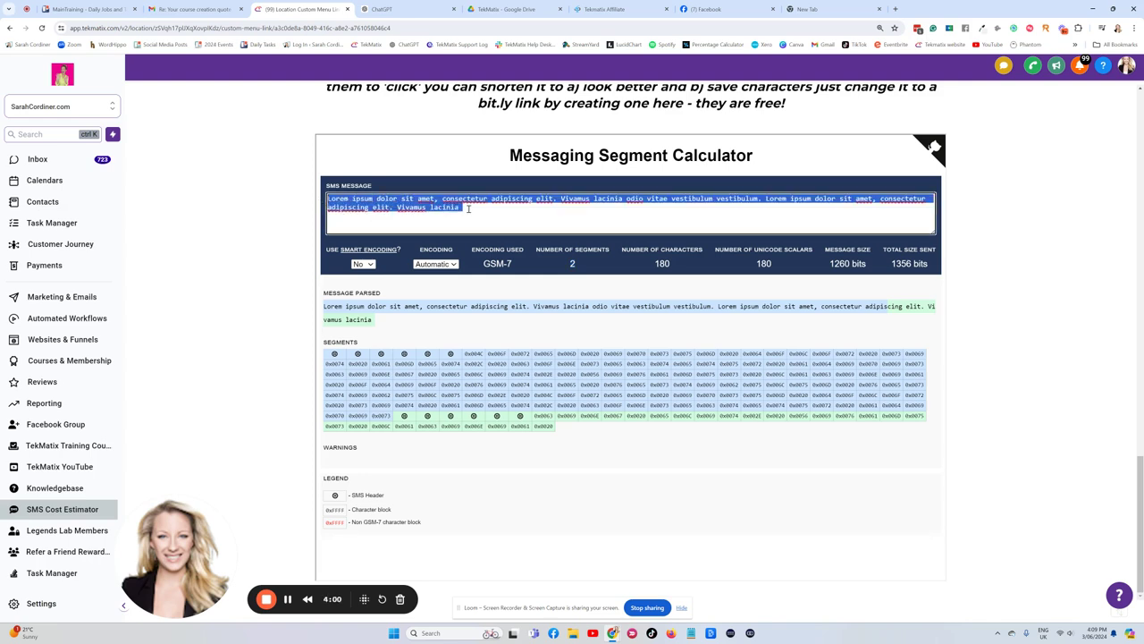
{"action": "left_click", "coordinate": [468, 208]}
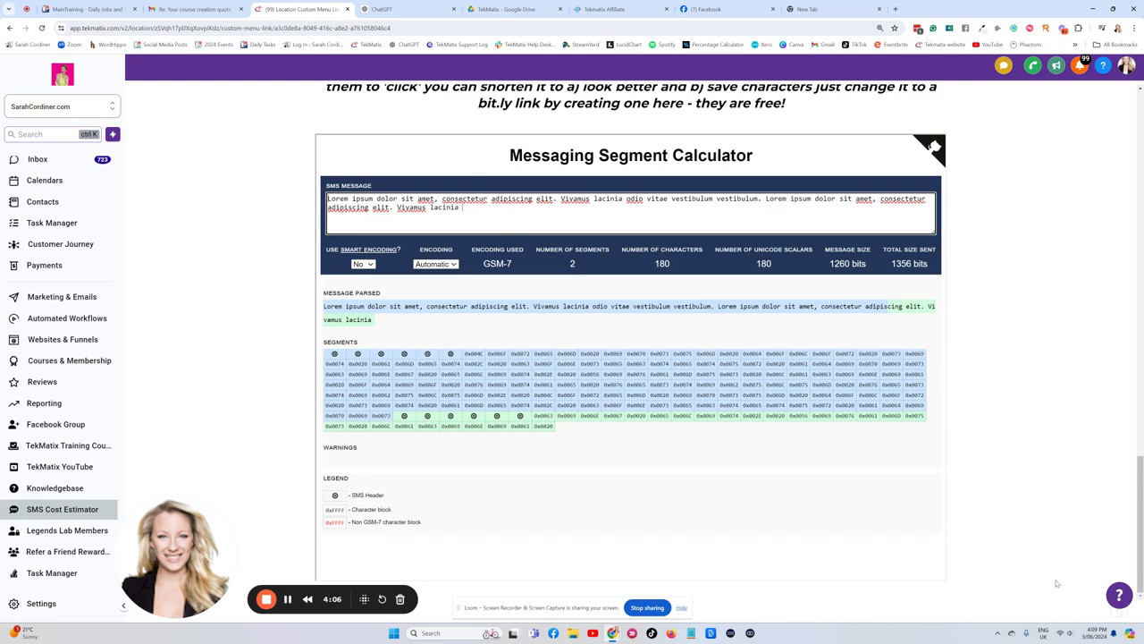
Open the help widget to view its support options and close it again
{"action": "left_click", "coordinate": [1119, 595]}
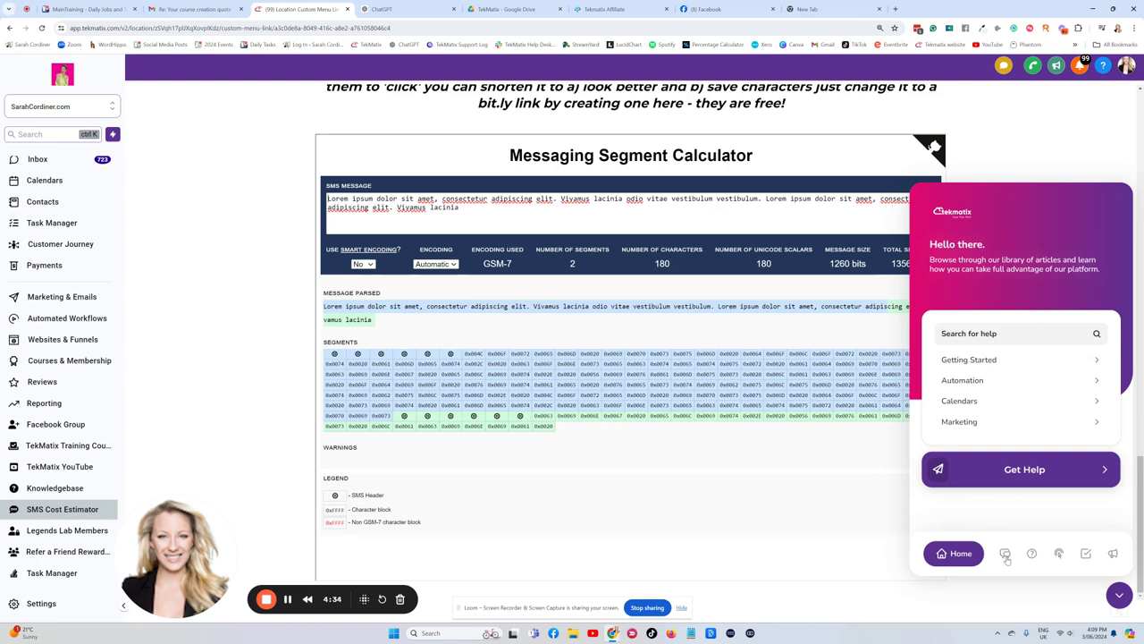
{"action": "left_click", "coordinate": [1123, 593]}
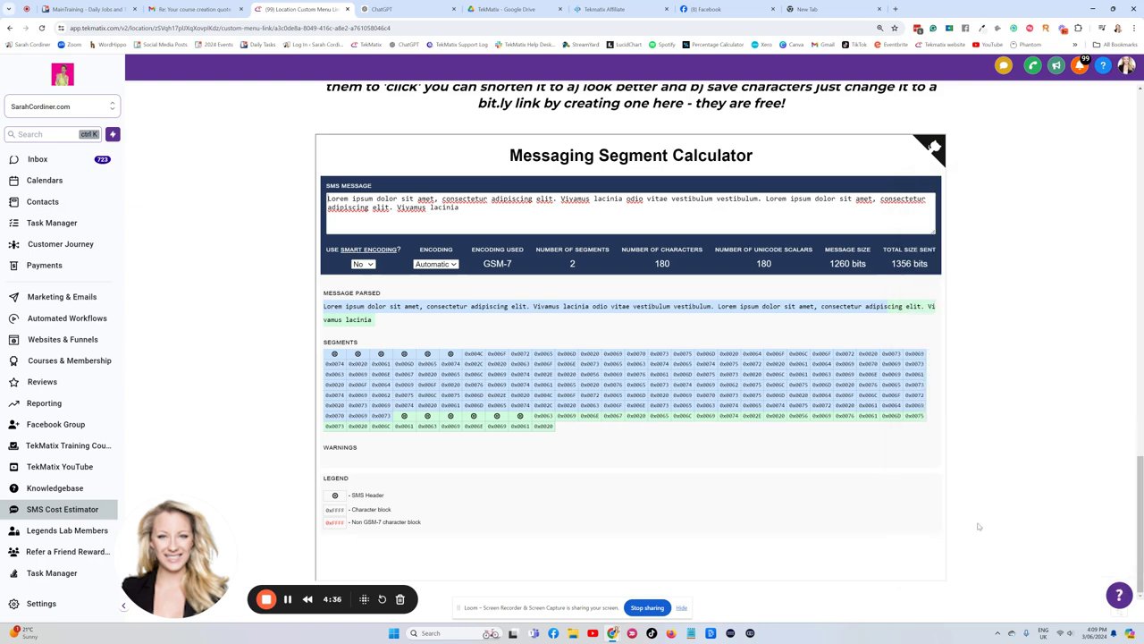